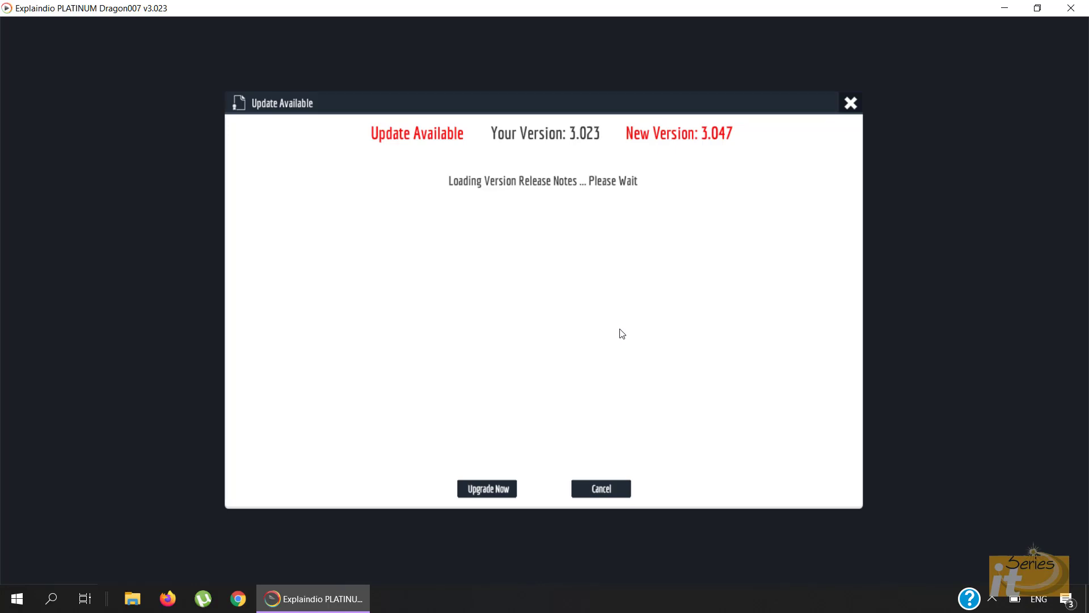
- Cancel the update to version 3.047 so the editor loads
click(597, 491)
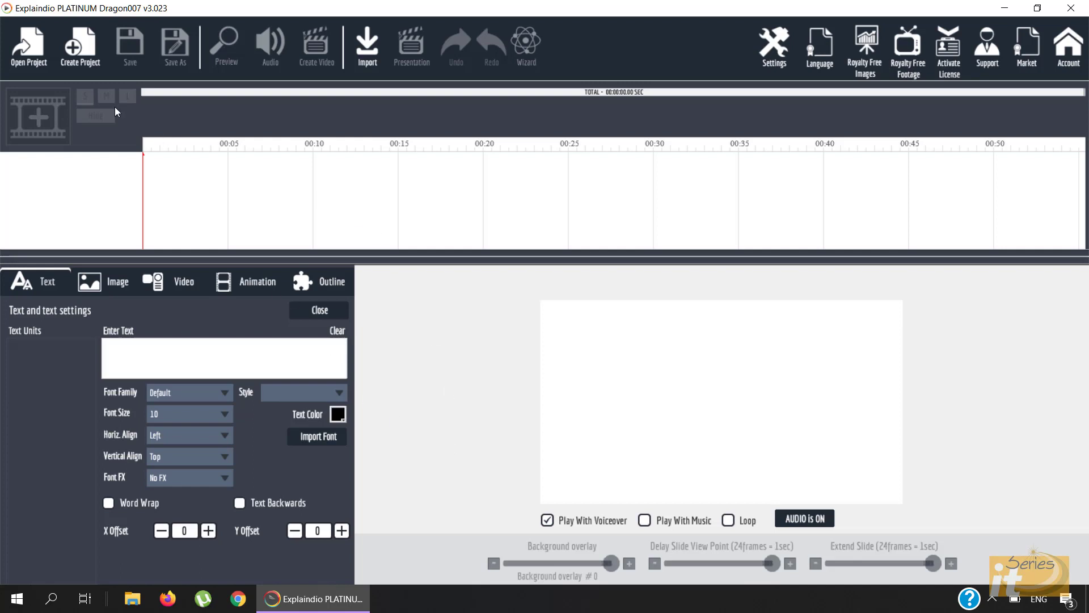
- Create a new project named ITSERIESTUTOR
click(87, 64)
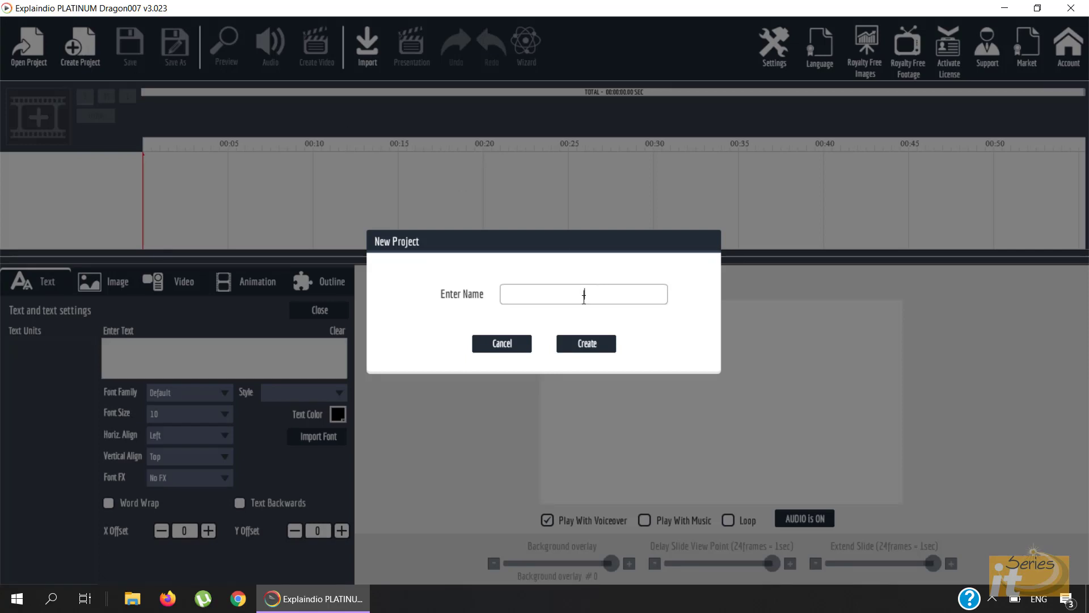
text(ITSERIESTUTOR)
click(599, 347)
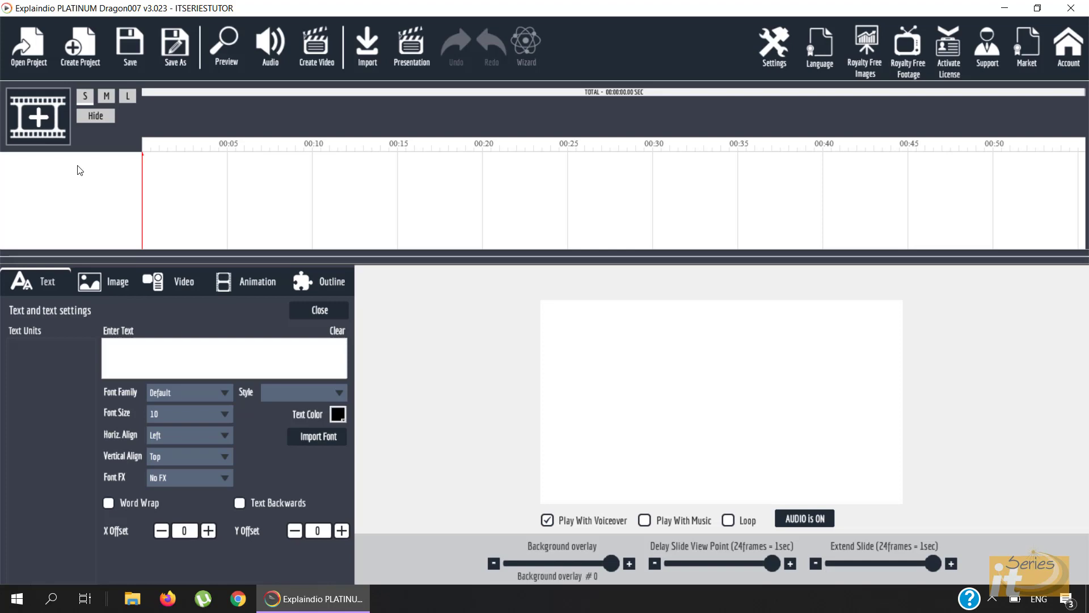
- Create a new blank scene and open the Sketch Image Gallery
click(53, 132)
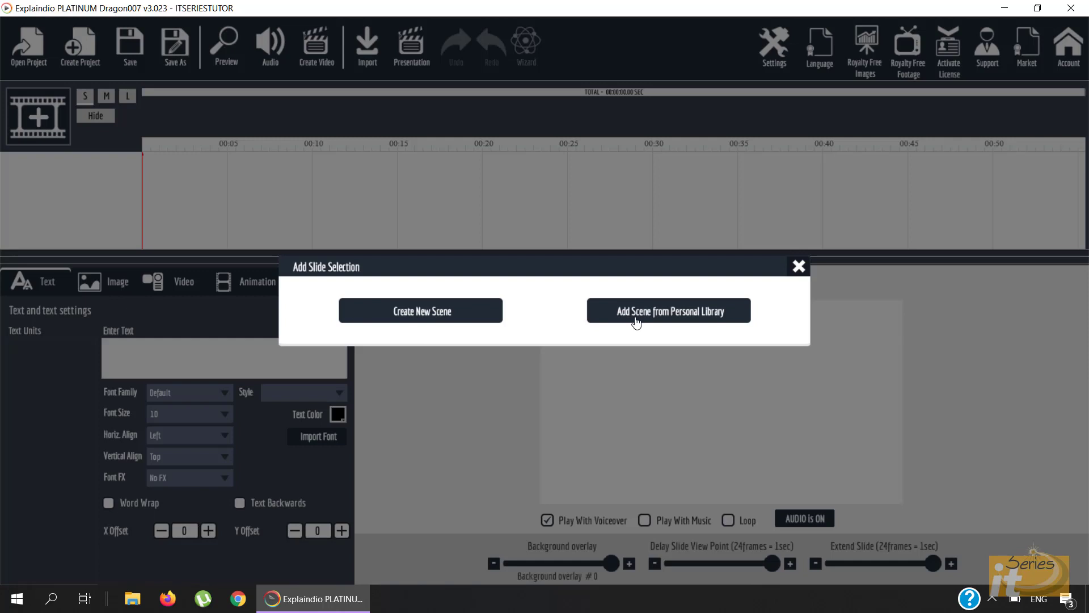
click(440, 320)
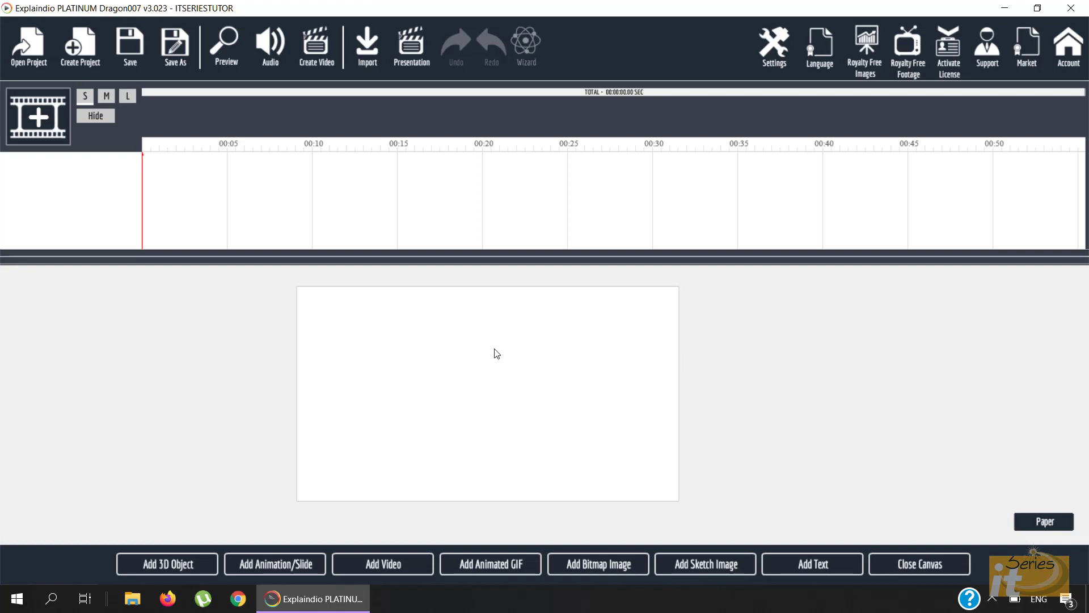
click(690, 570)
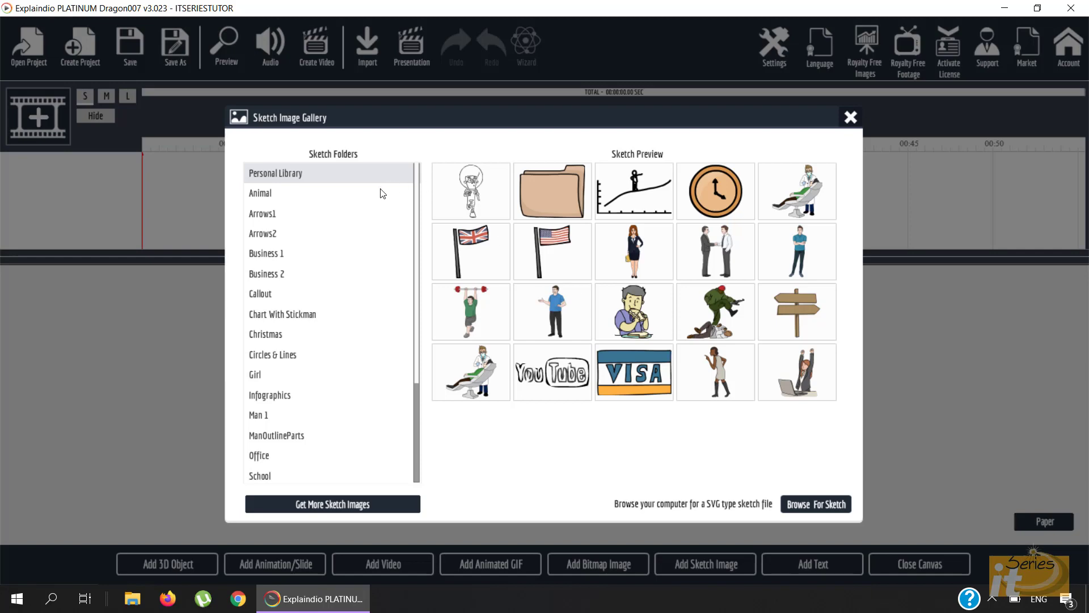
- Add the bar-chart graphic-up sketch from the Business 1 folder to the scene
scroll(363, 262, down, 3)
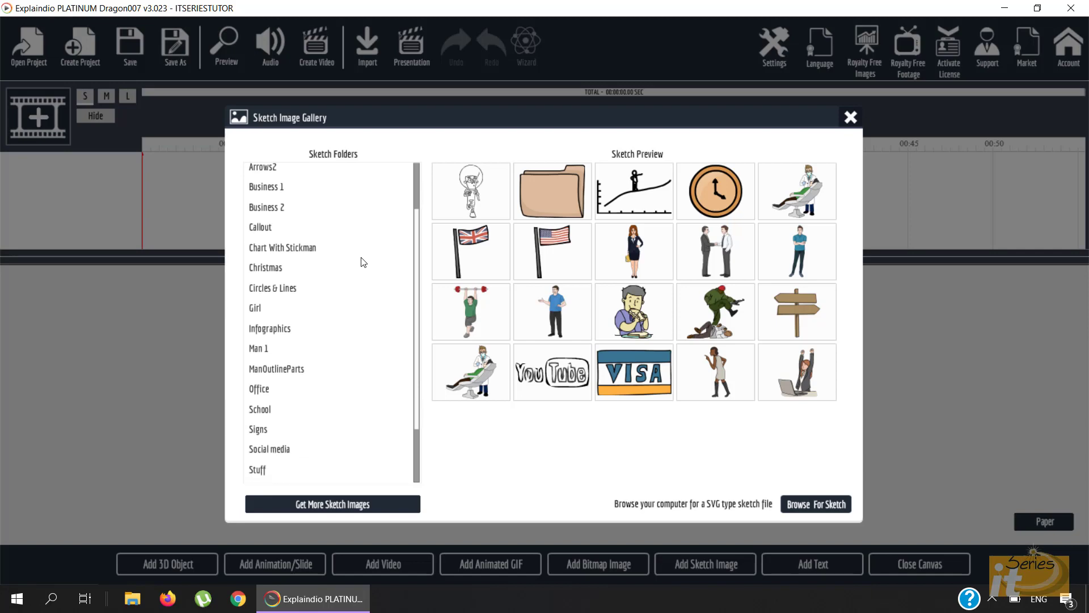
scroll(363, 262, up, 3)
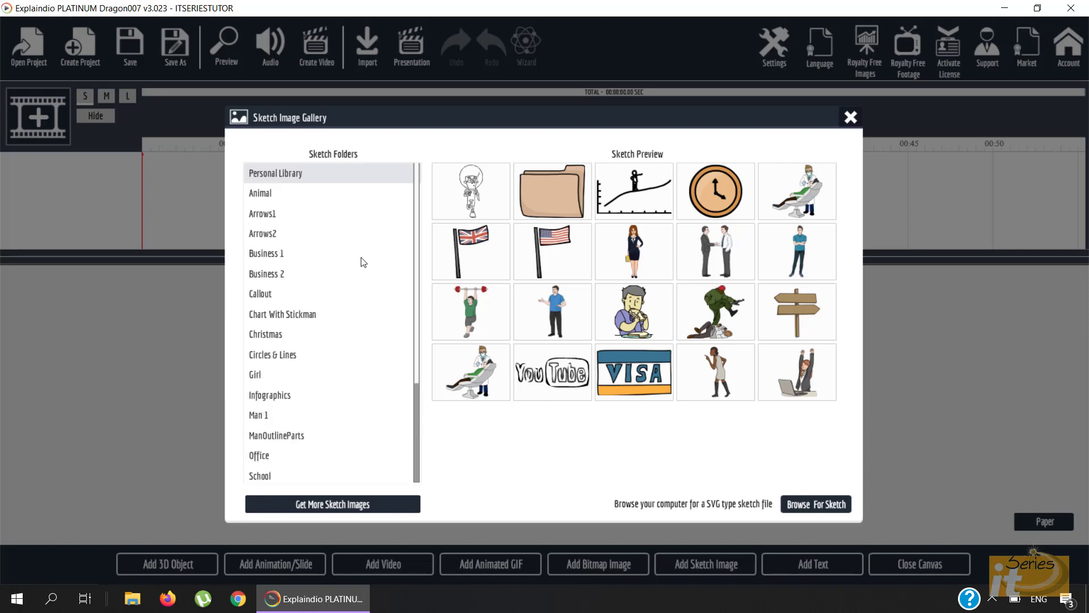
click(258, 256)
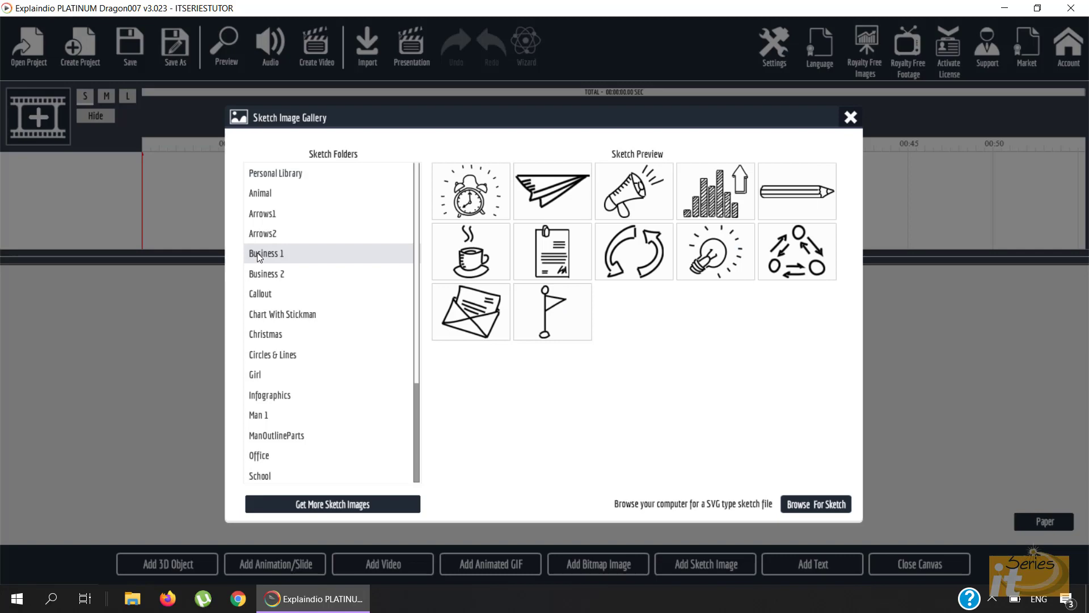
click(718, 202)
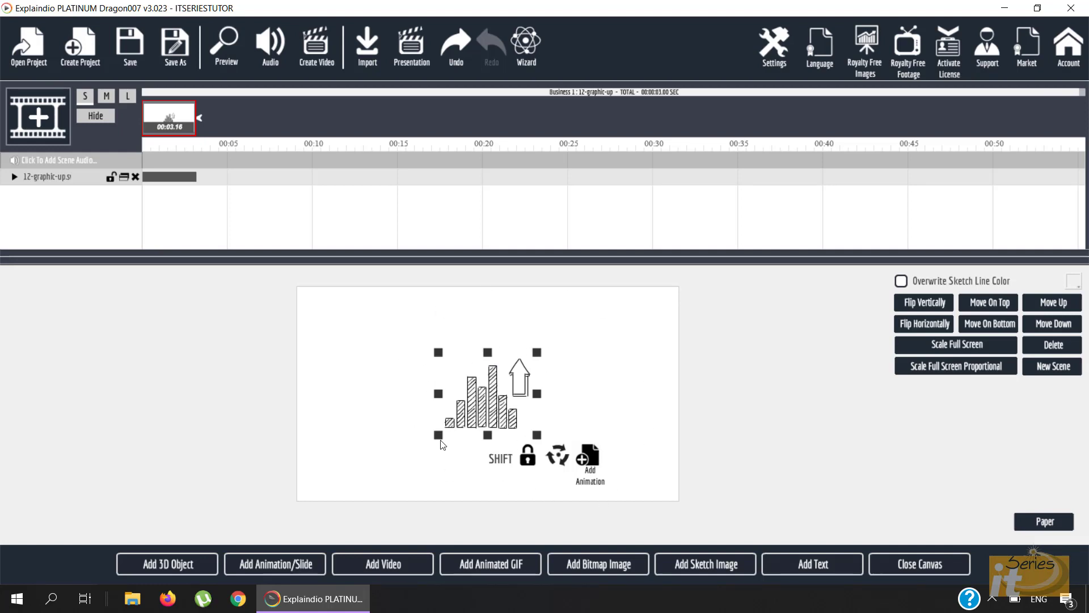
- Drag both corners to scale the bar-chart sketch up, then close the canvas
drag(441, 438, 401, 466)
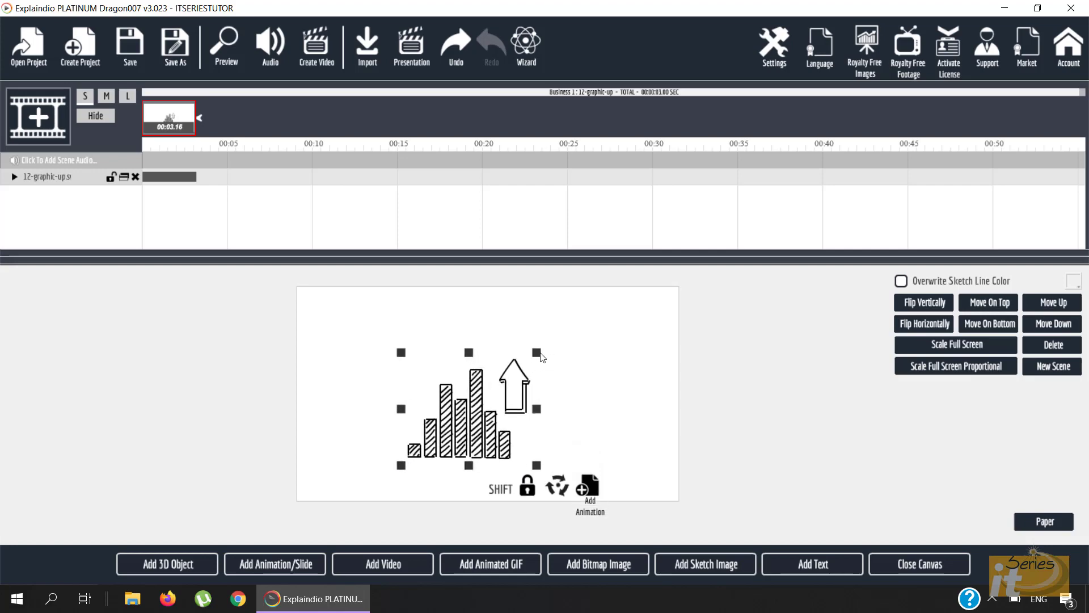
drag(542, 355, 596, 327)
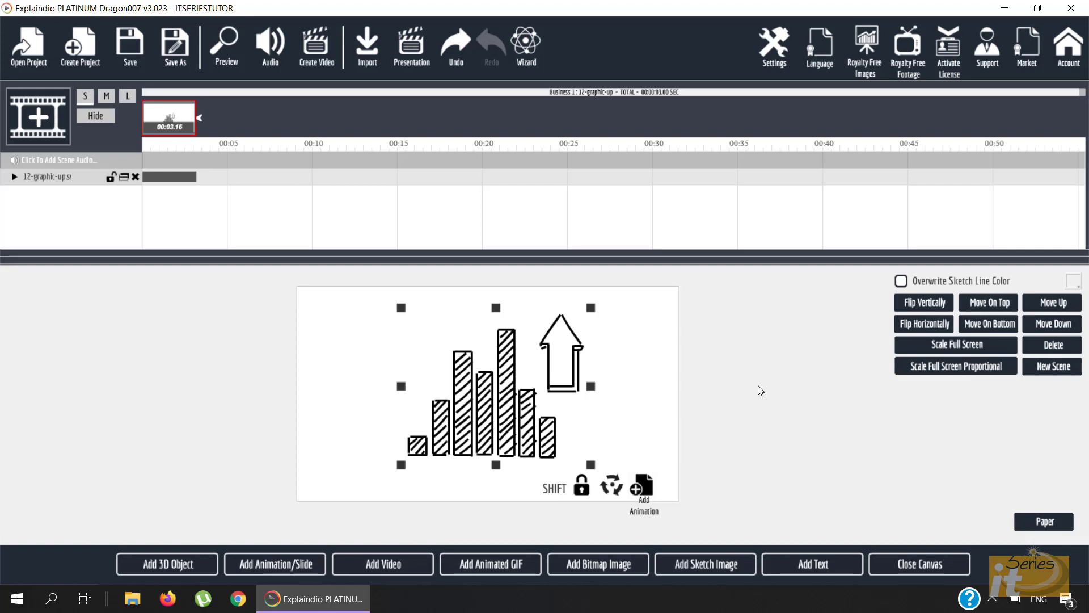
click(915, 567)
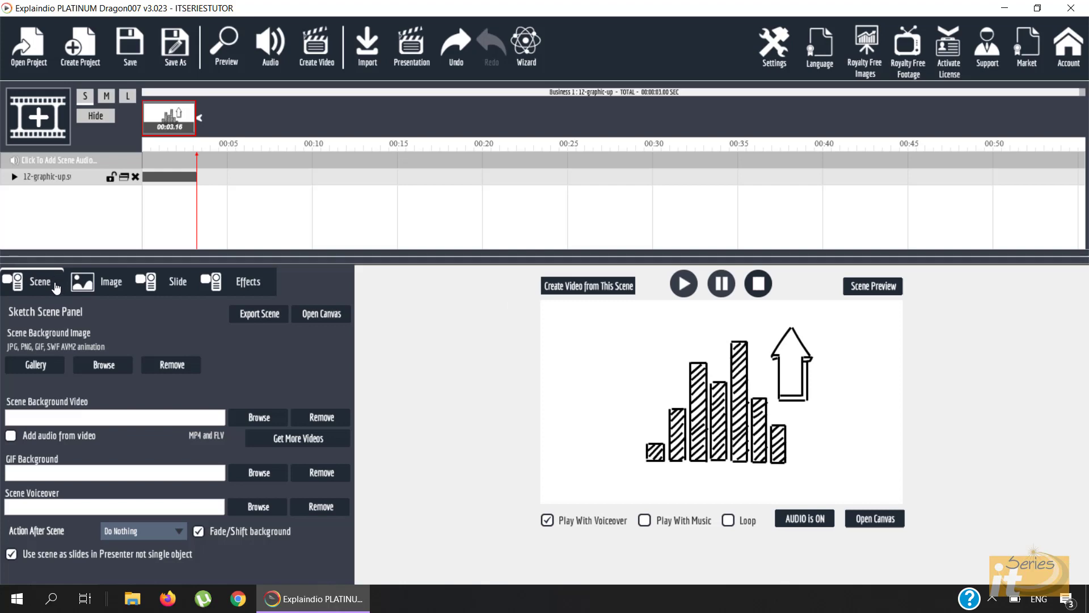
- Review the sketch's Image, Slide and Effects settings, then preview the whole project
click(98, 286)
click(179, 299)
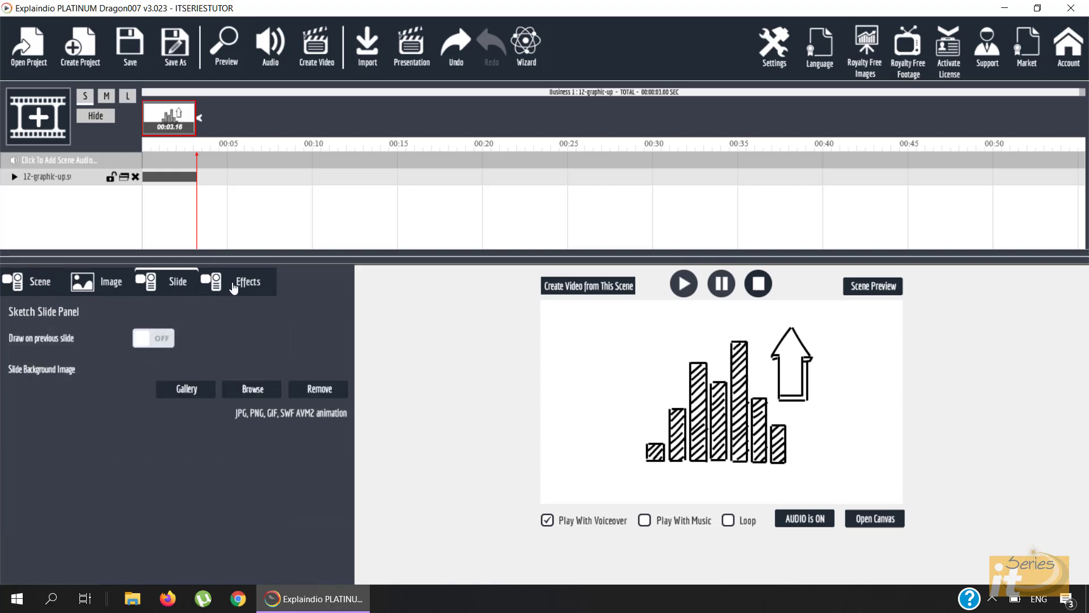
click(236, 289)
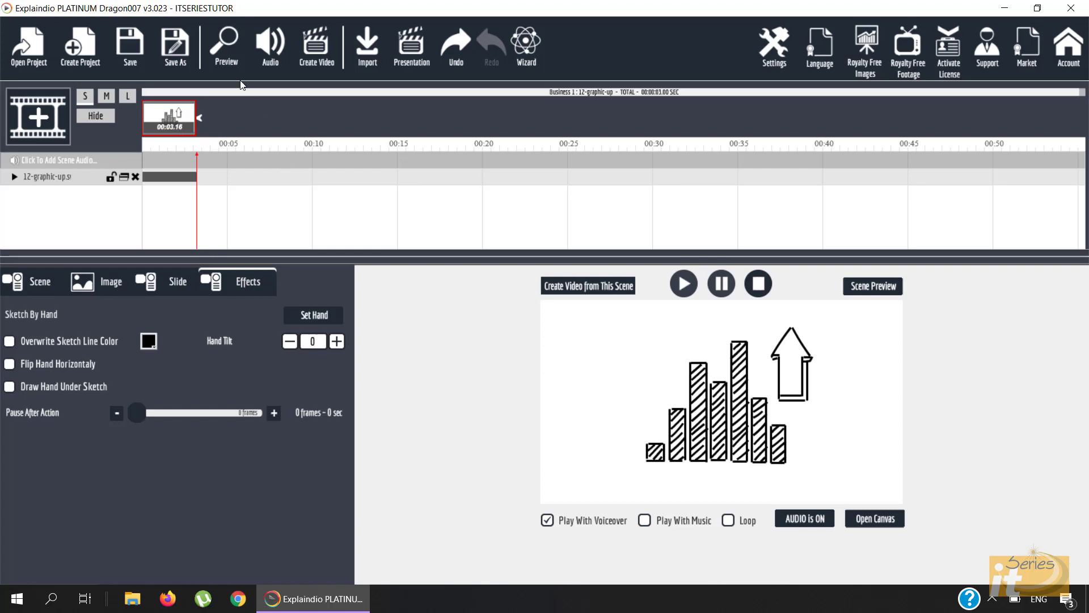
click(227, 48)
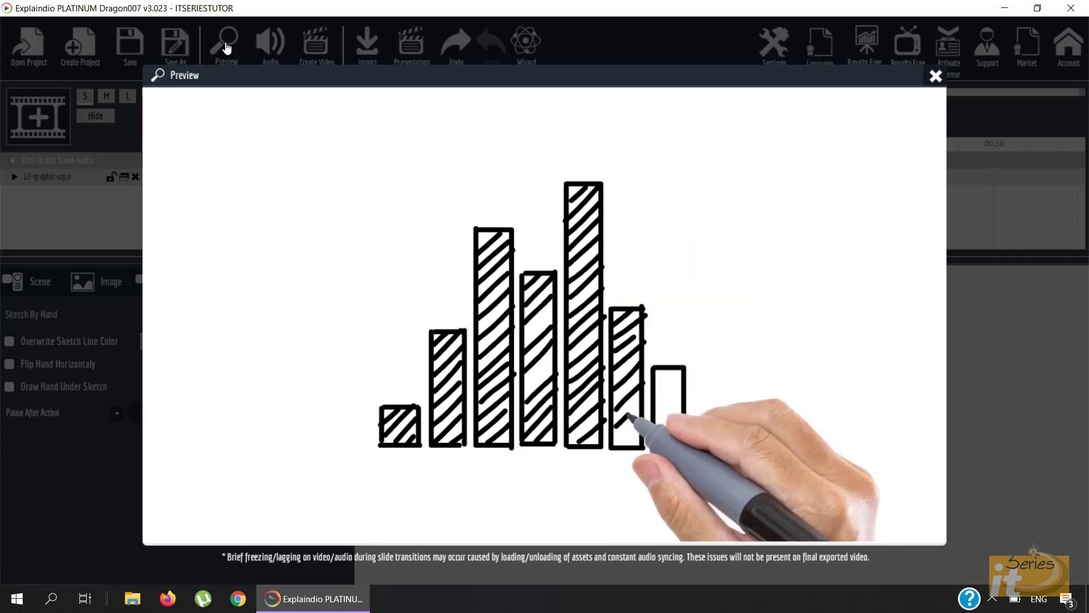
- Close the project preview, play the bar-chart scene with Loop off, and start another scene
click(936, 77)
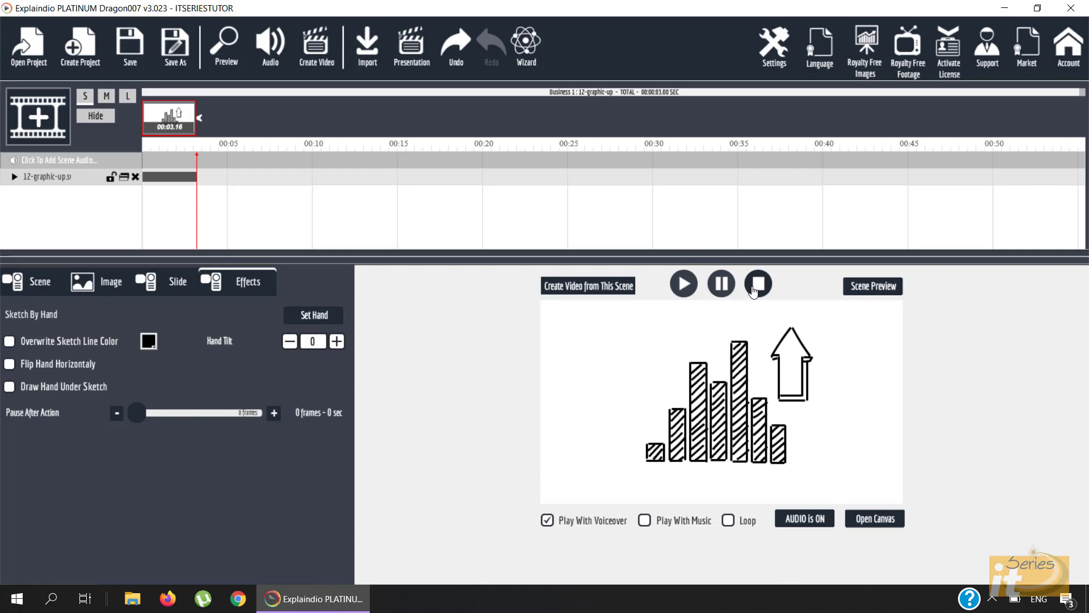
click(688, 295)
click(749, 287)
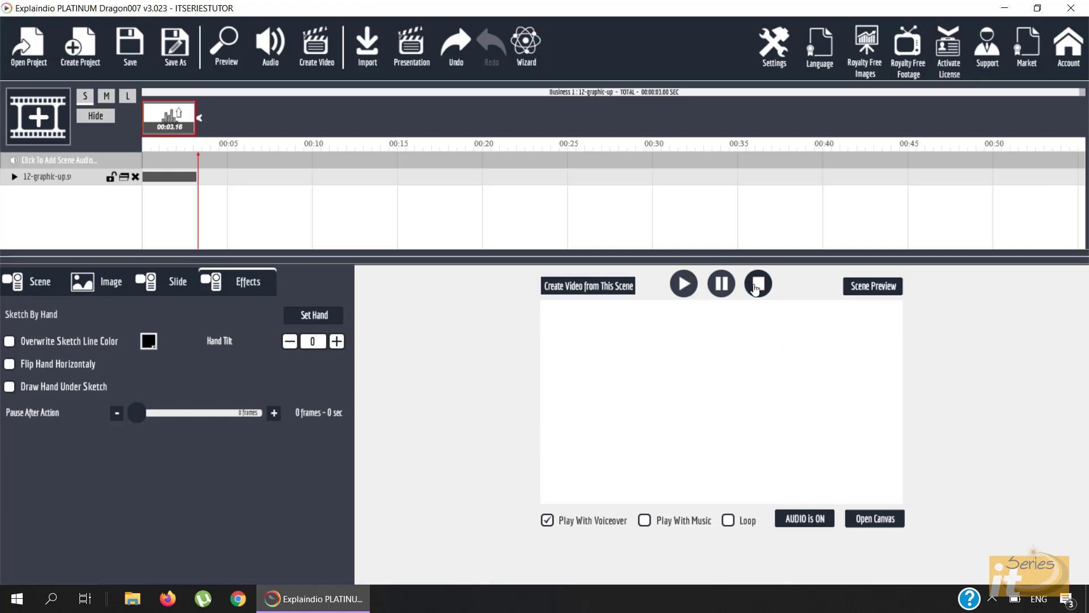
click(685, 288)
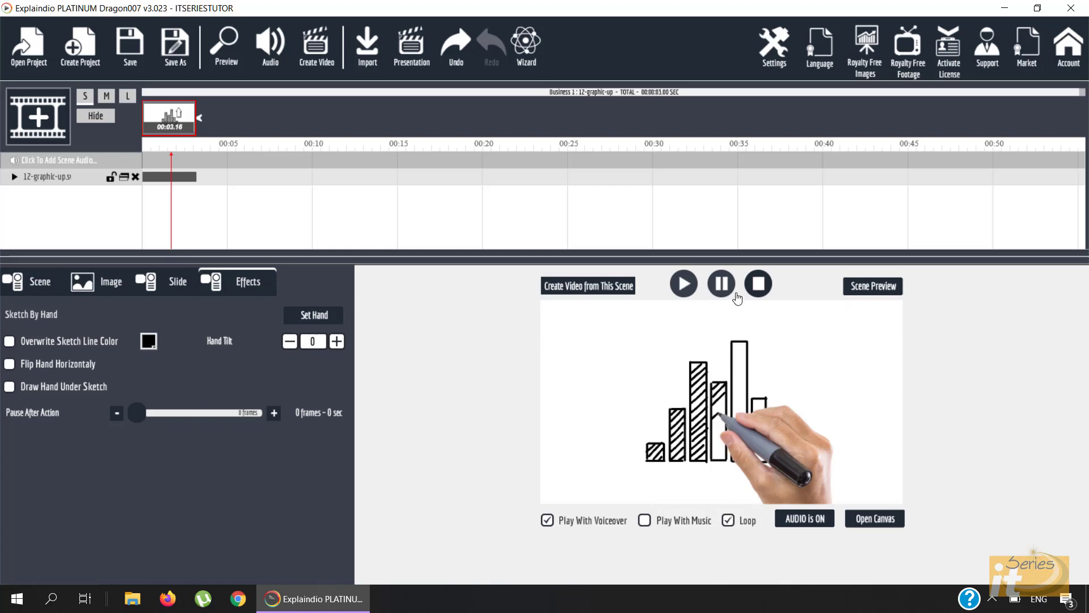
click(684, 283)
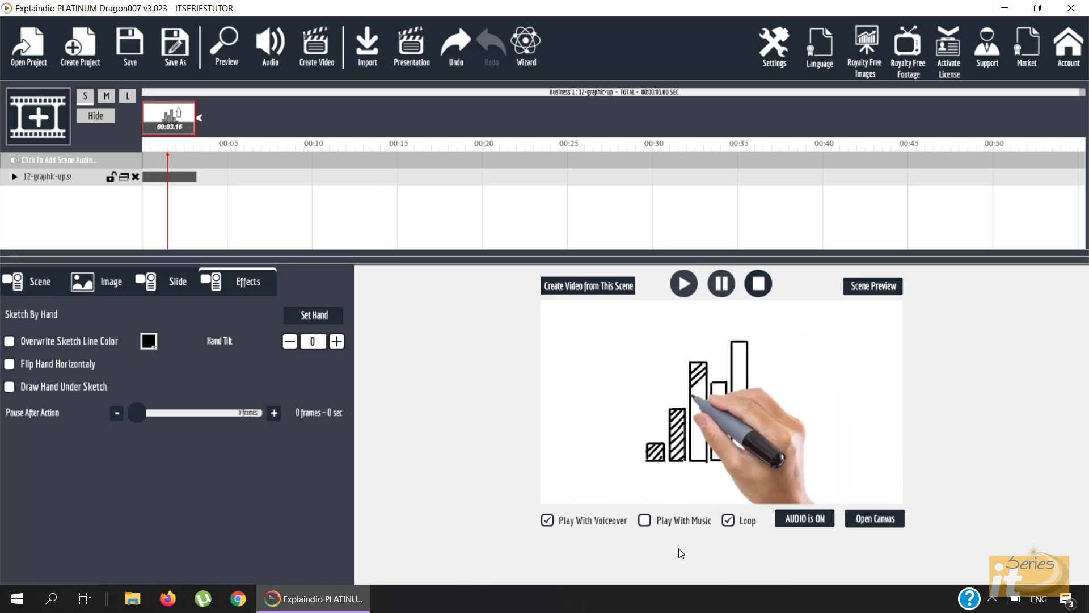
click(725, 288)
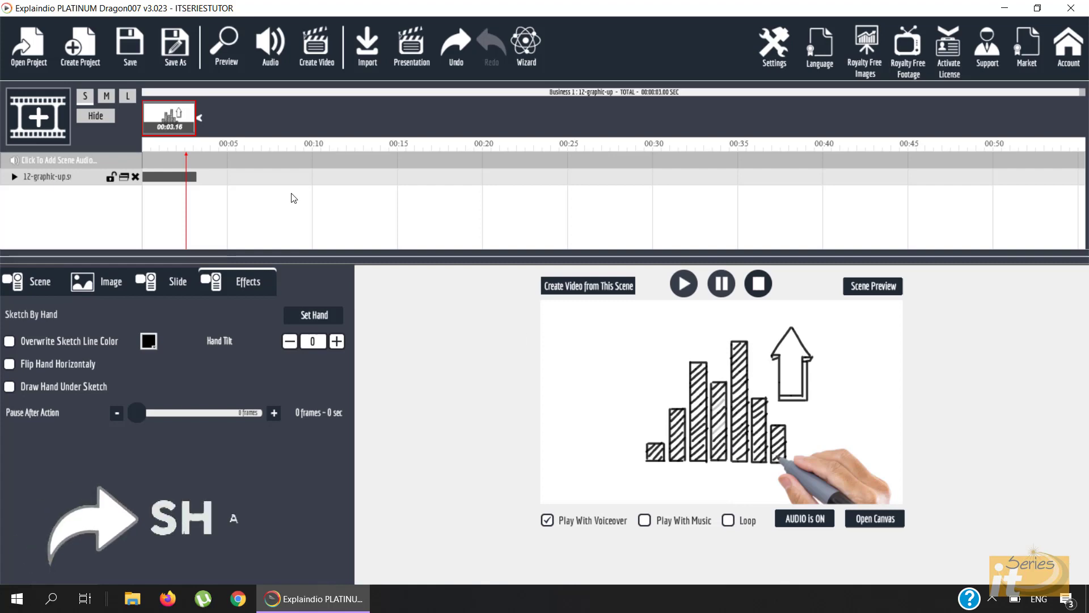
click(38, 117)
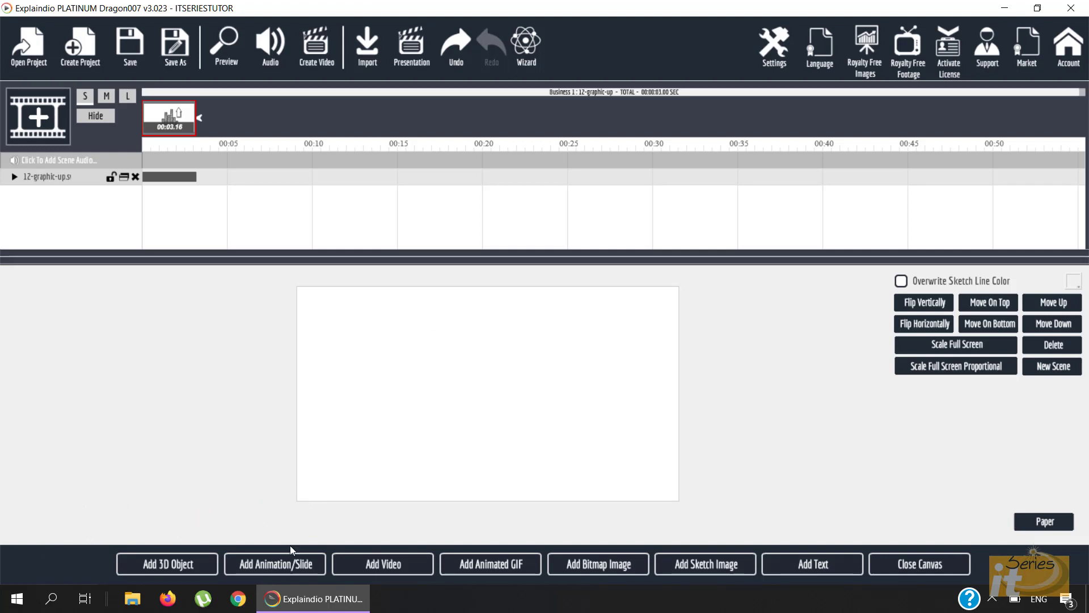
- Choose Add Animation/Slide, then Add Explaindio Slide to browse the slide packs
click(270, 567)
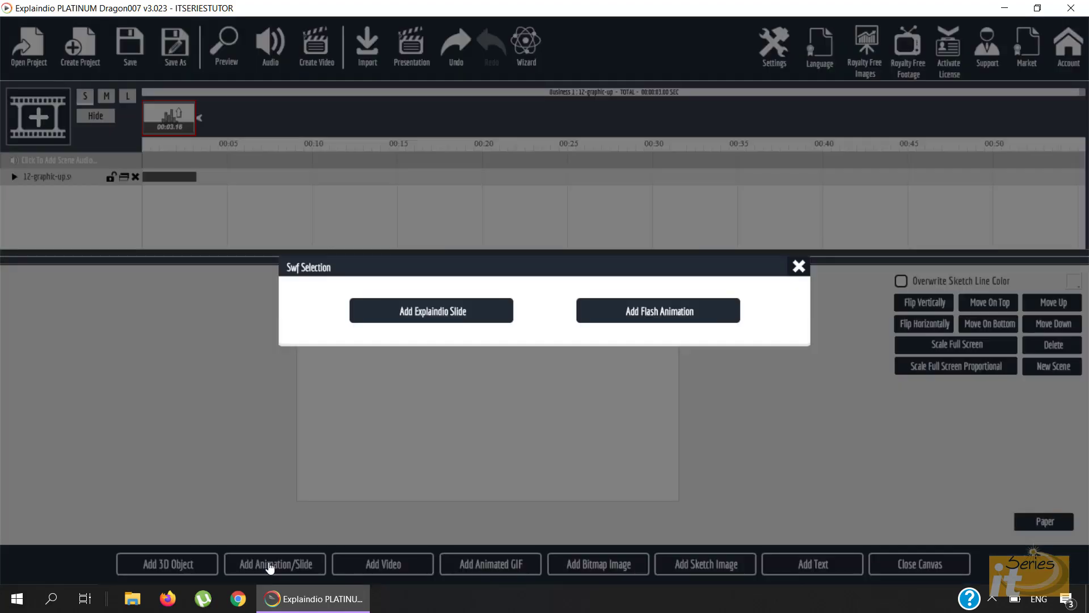
click(427, 314)
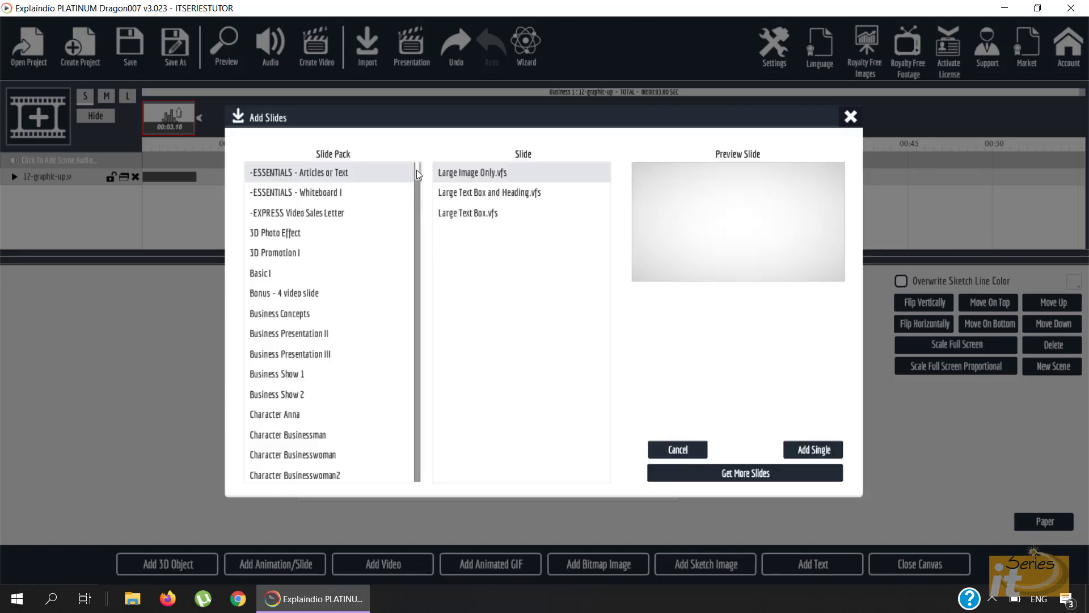
- Preview the Large Text Box and Heading slides in the ESSENTIALS pack
scroll(416, 172, down, 2)
scroll(416, 175, up, 2)
click(483, 197)
click(491, 206)
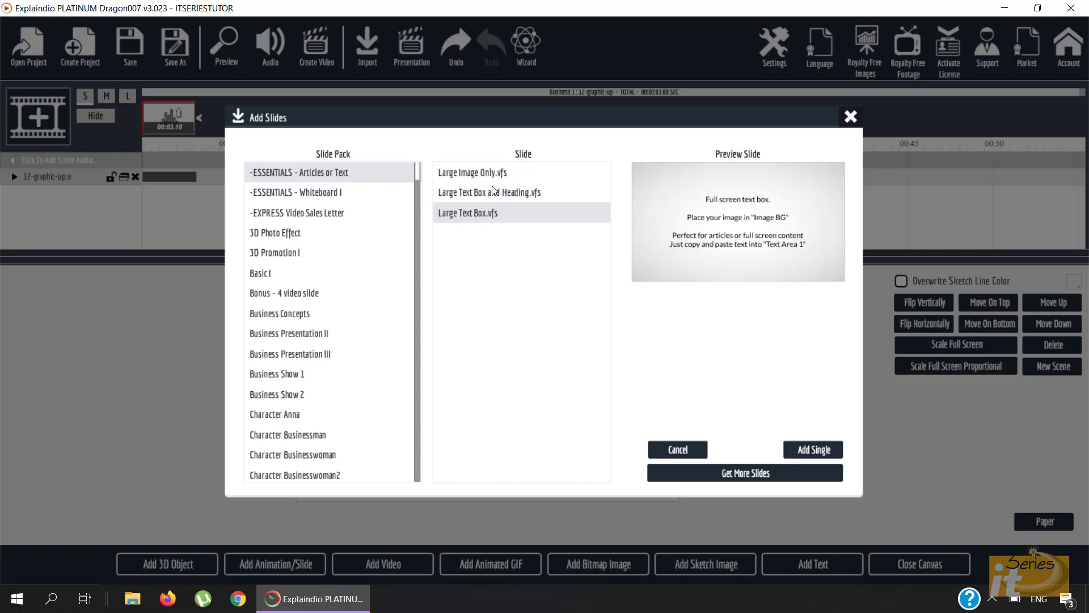
click(494, 192)
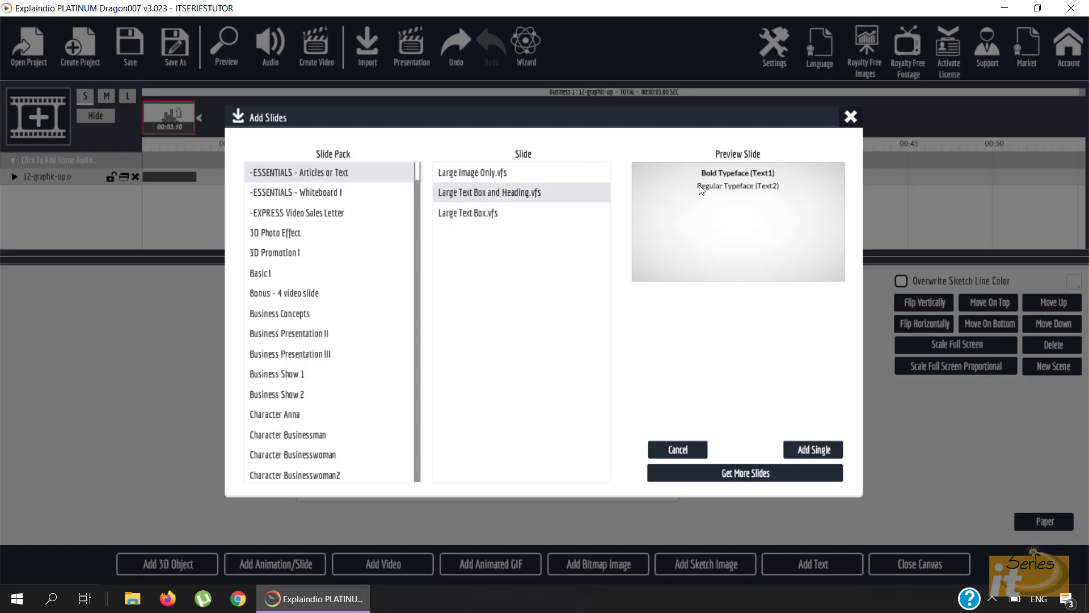
- Pick megaphone slide 08.vfs from Month 7 - Technology and choose Add Single
scroll(284, 363, down, 20)
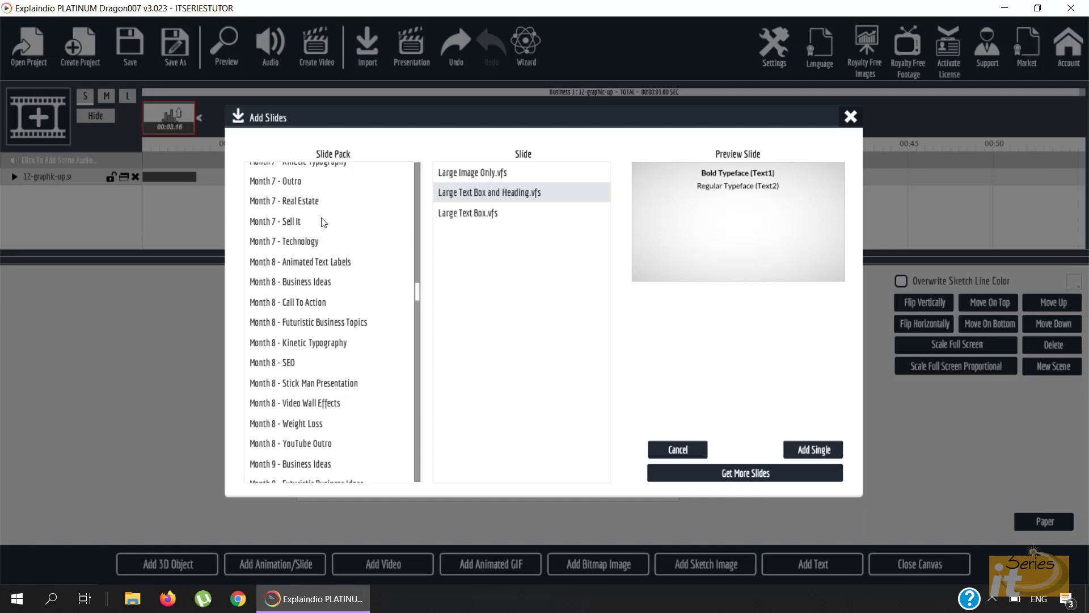
click(302, 248)
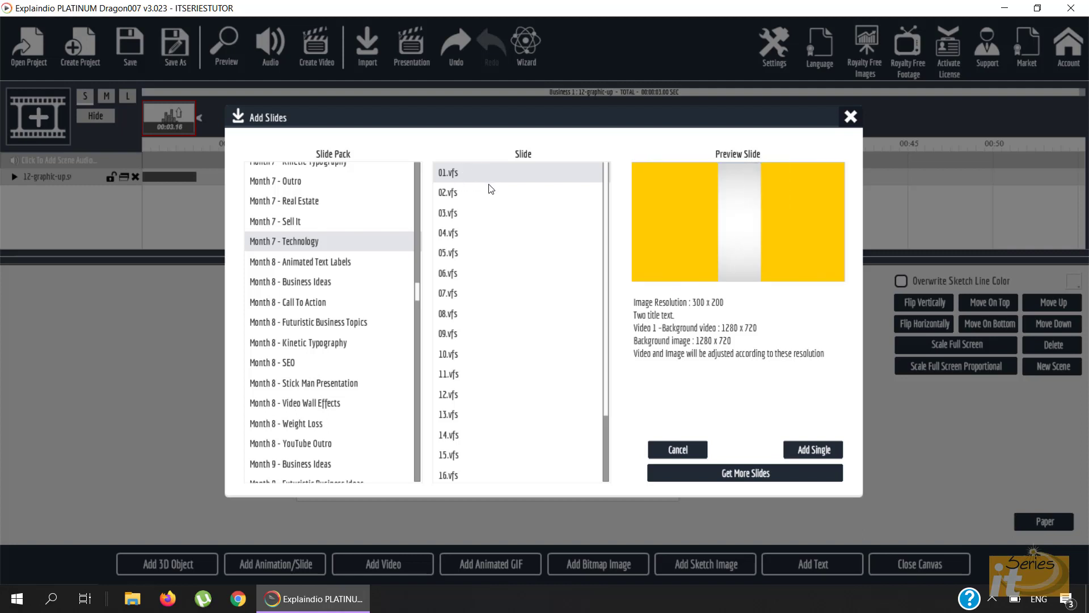
click(465, 196)
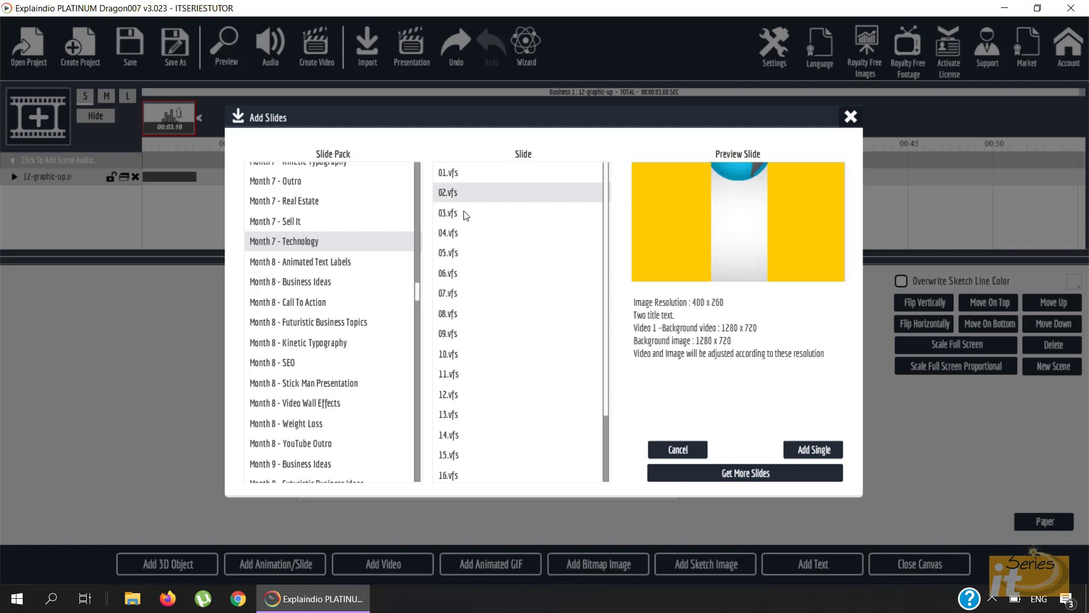
click(464, 214)
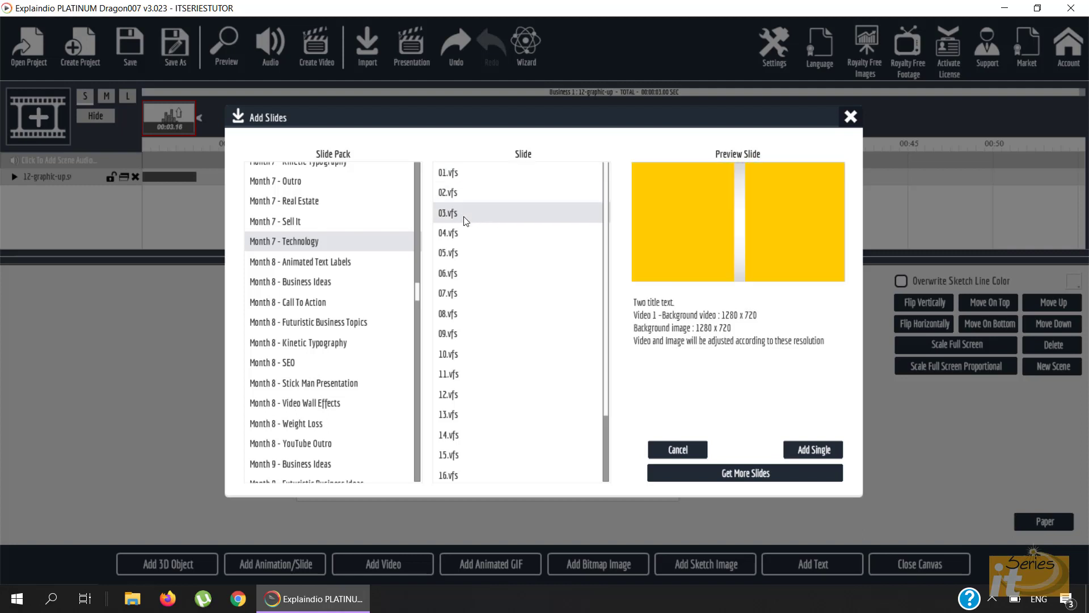
click(460, 271)
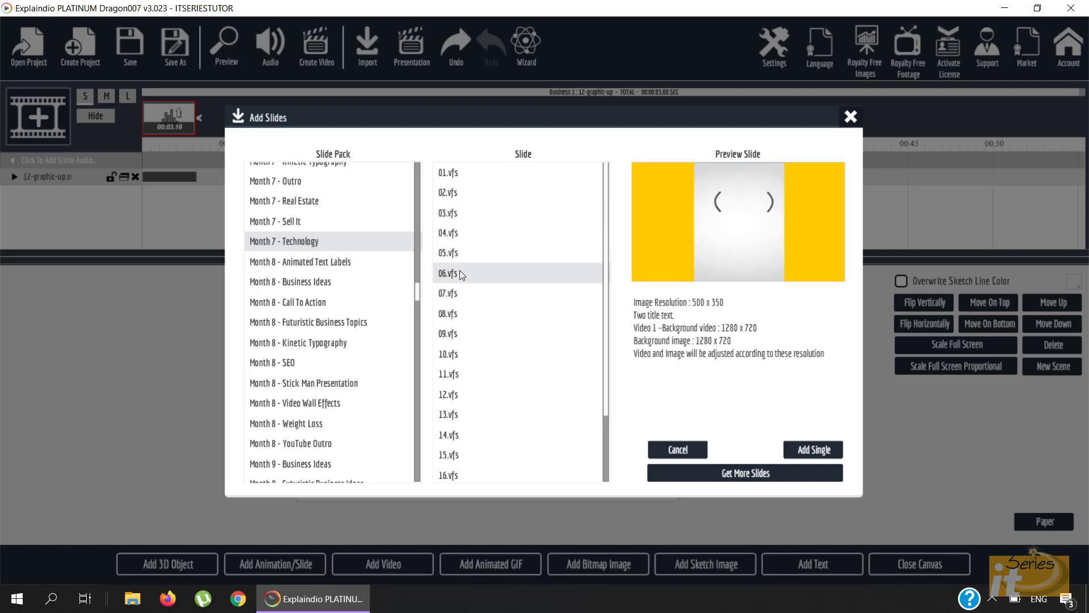
click(462, 315)
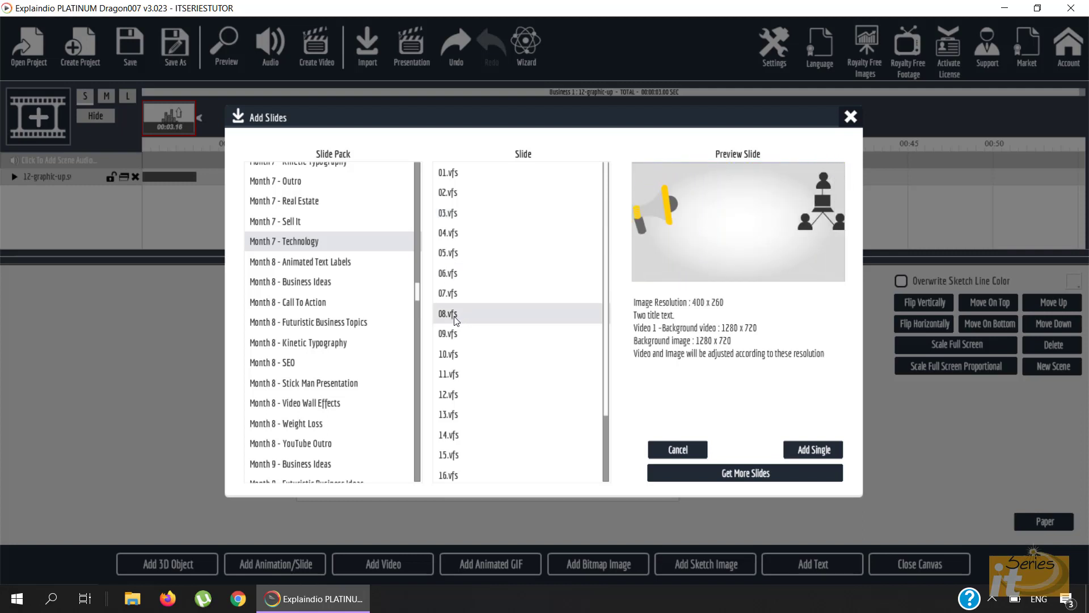
click(820, 451)
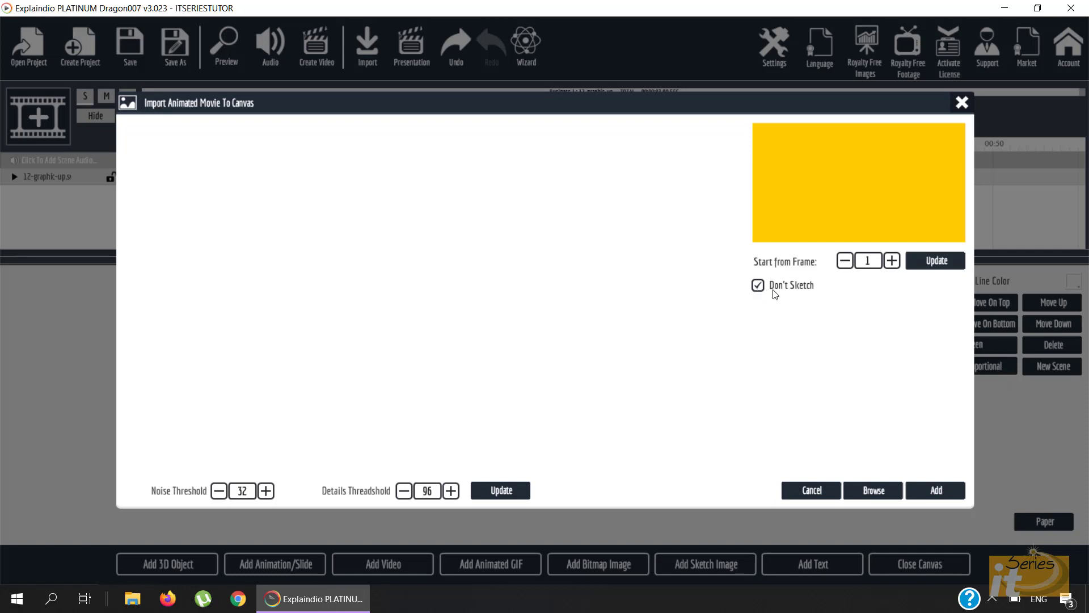
- Import the yellow 08.vfs slide onto the canvas with Don't Sketch kept on
click(943, 492)
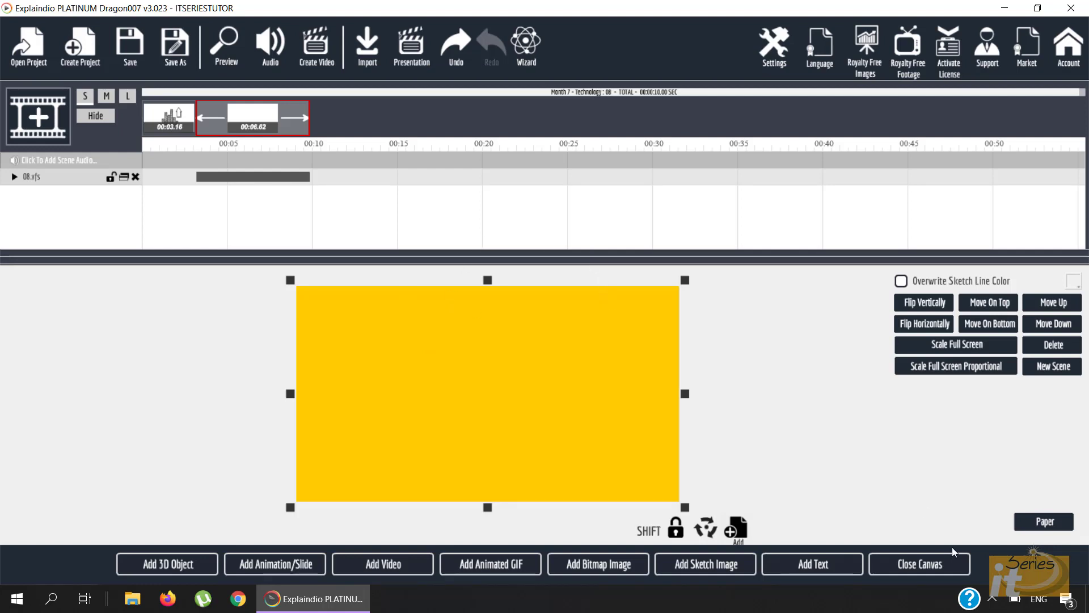
- Close the canvas, play the full two-scene project preview, then close the preview window
click(920, 564)
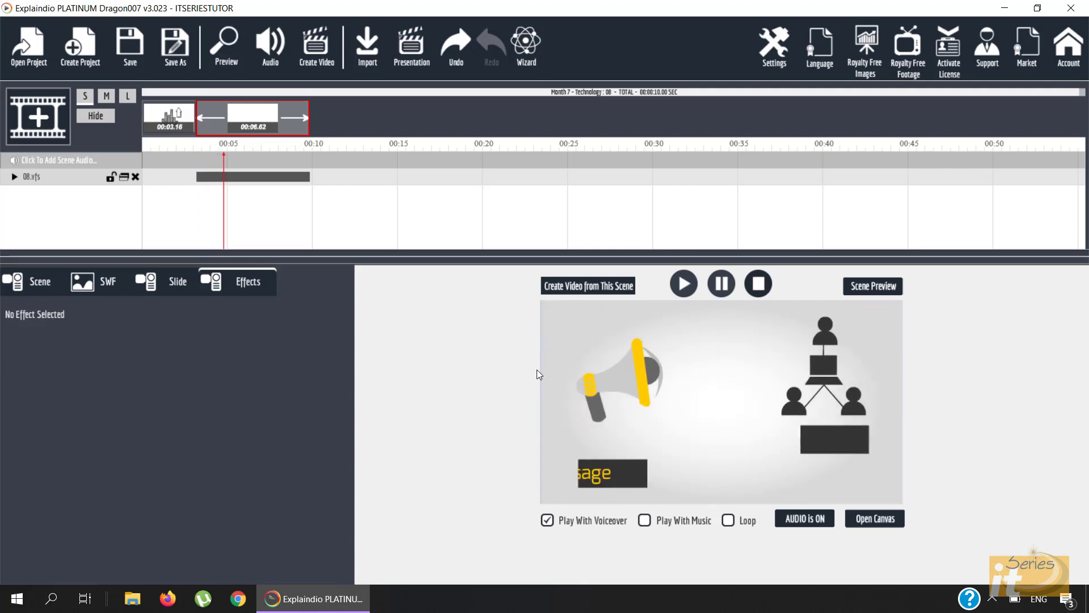
click(234, 67)
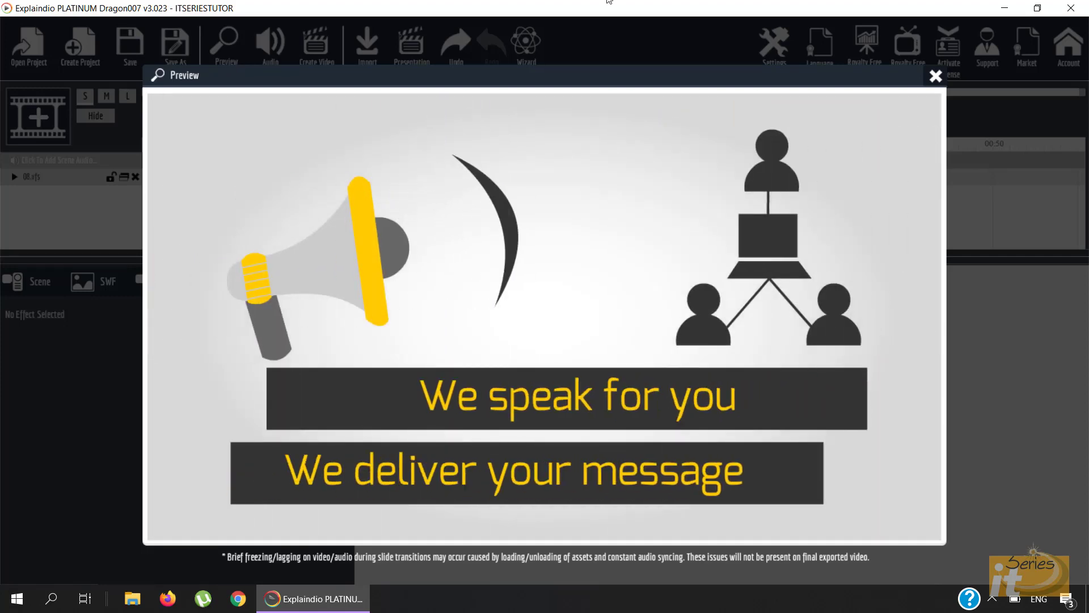
click(936, 76)
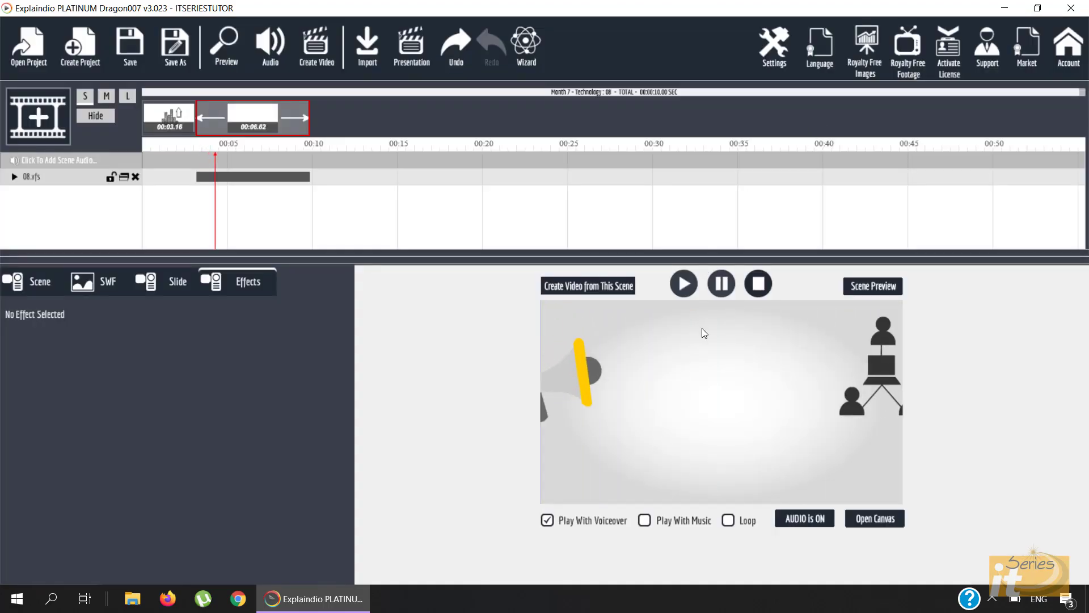